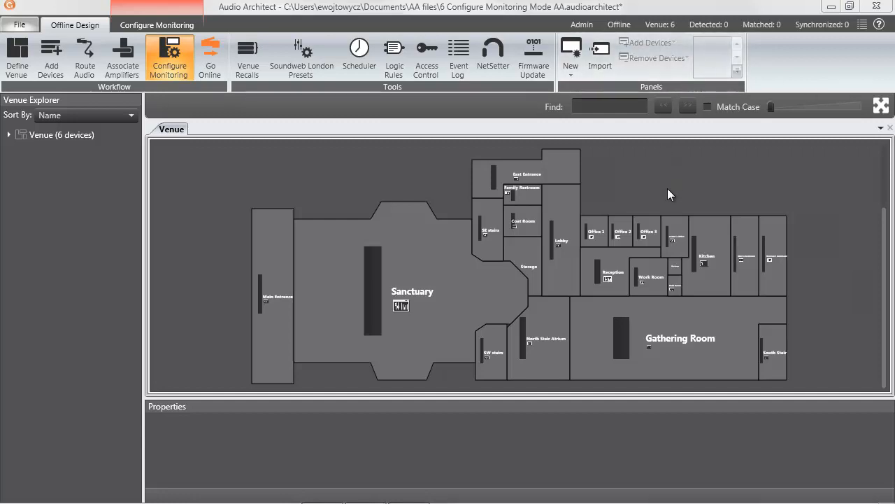
Select the Gathering Room and set its button size to Large in its general properties
left_click(675, 286)
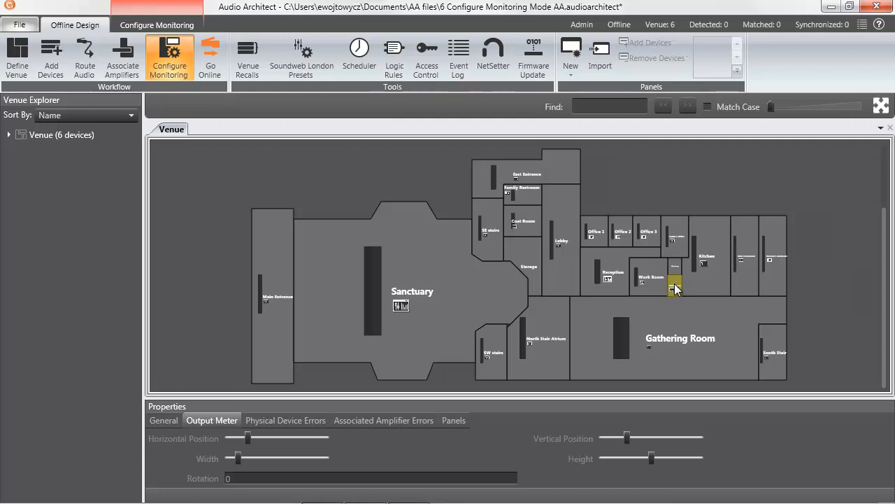
left_click(673, 322)
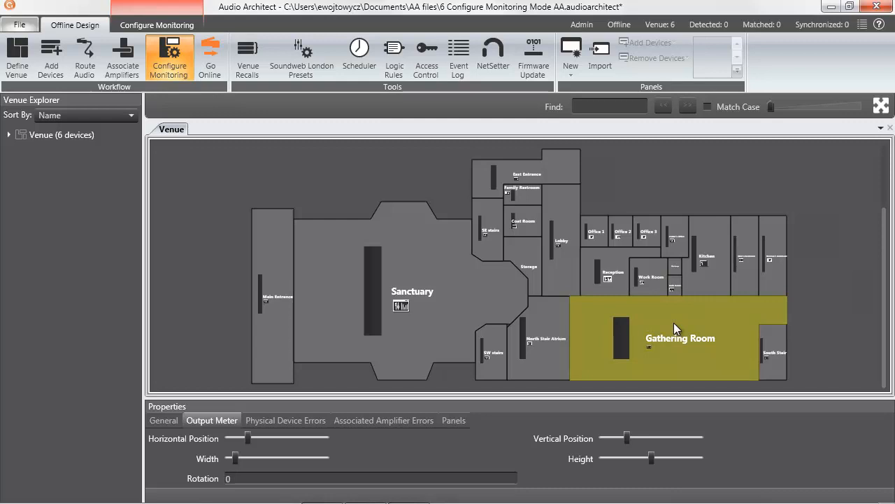
left_click(163, 422)
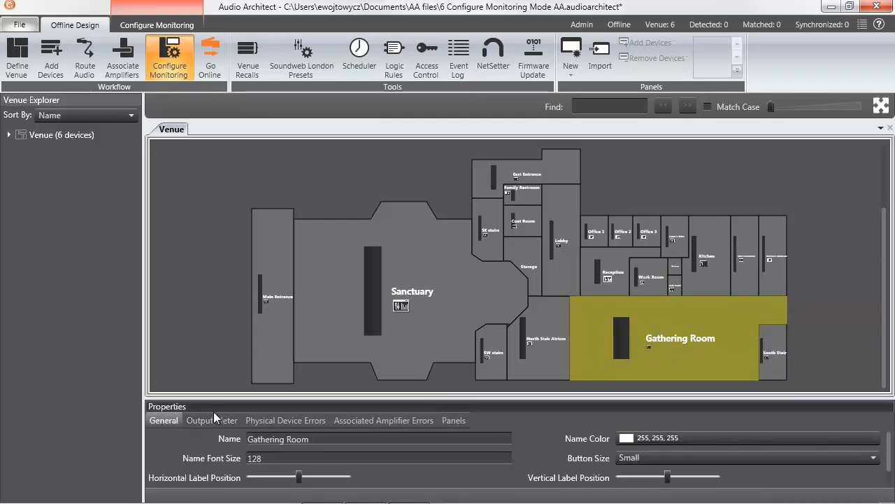
left_click_drag(214, 397, 219, 380)
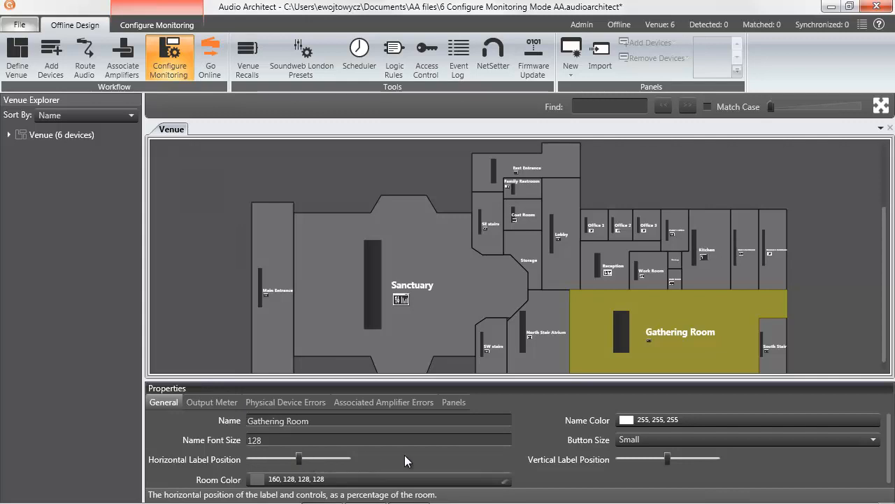
left_click(874, 440)
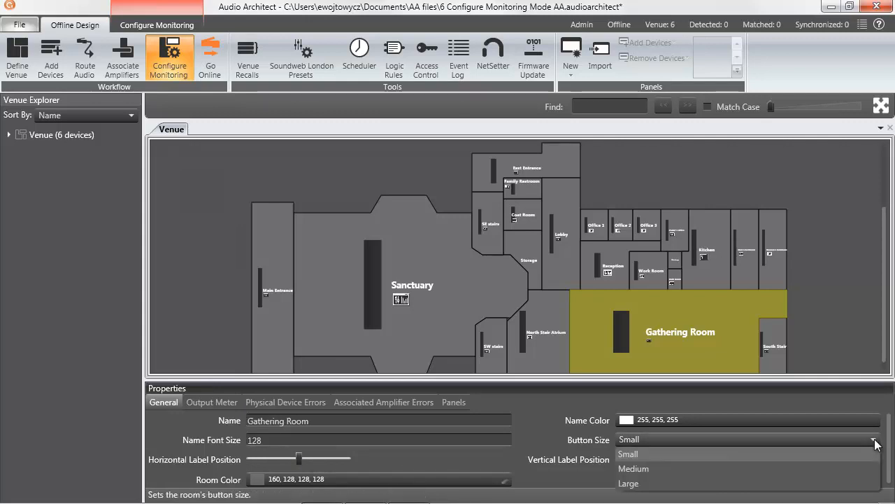
left_click(684, 469)
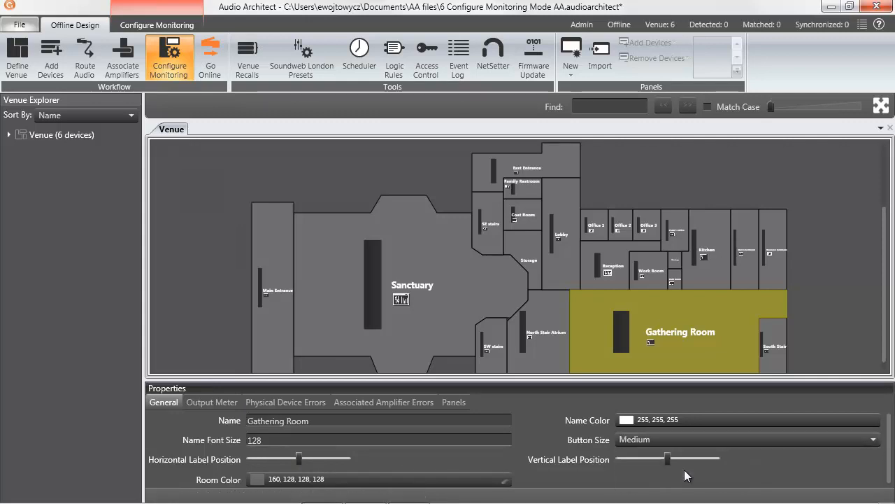
left_click(873, 440)
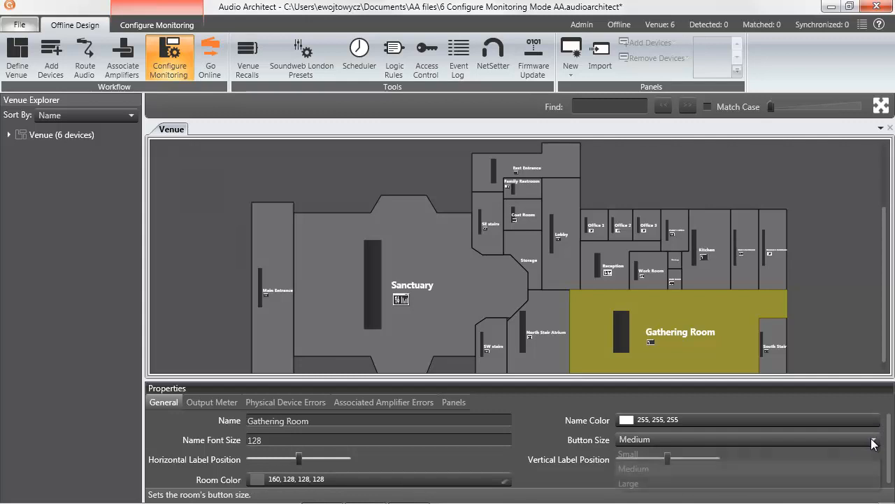
left_click(750, 485)
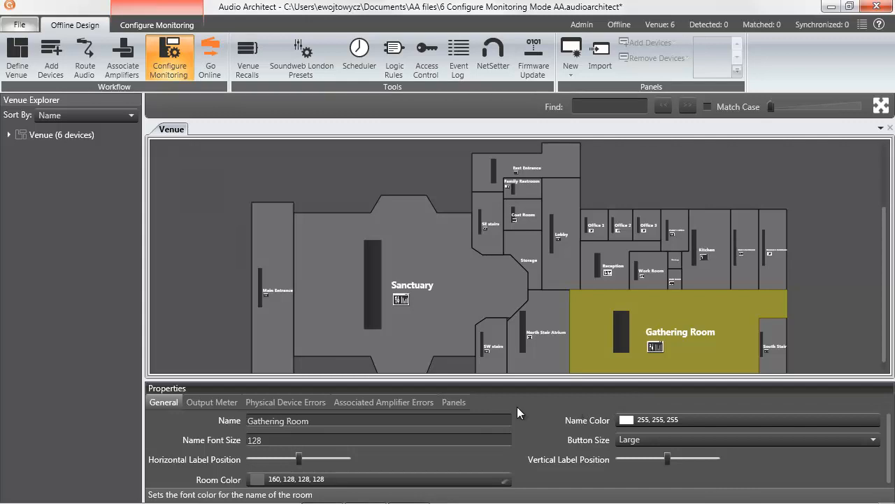
Adjust the Gathering Room's output meter: narrow its width and nudge its horizontal and vertical positions to the right
left_click(216, 403)
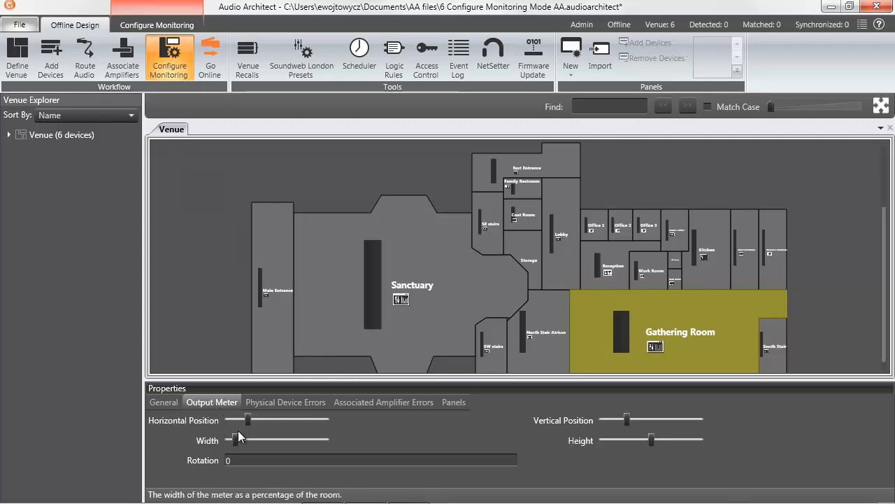
left_click_drag(238, 435, 223, 444)
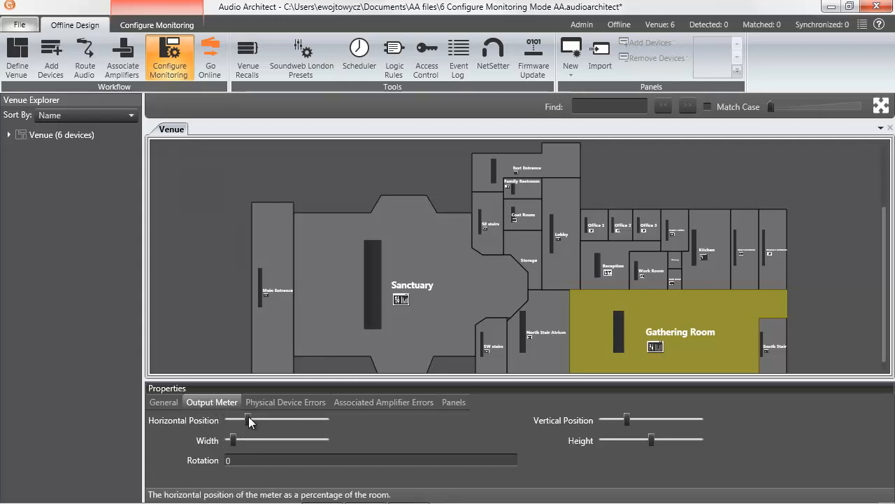
left_click_drag(248, 418, 257, 420)
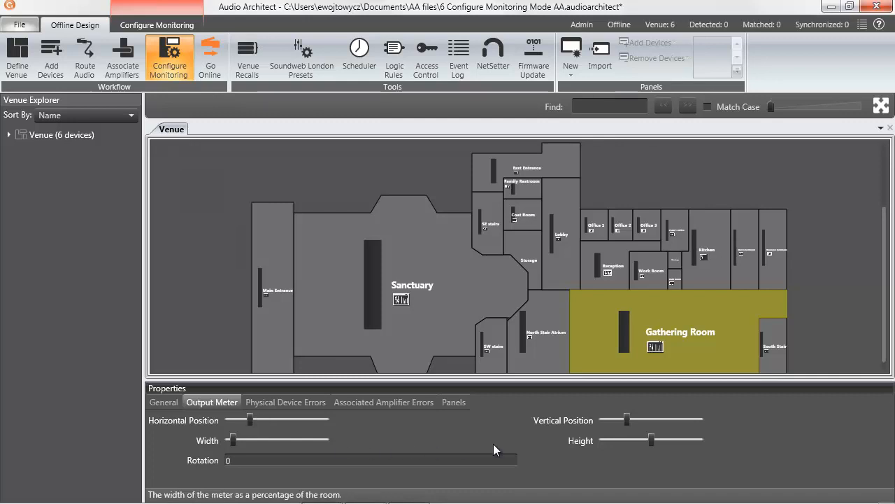
left_click_drag(627, 419, 640, 419)
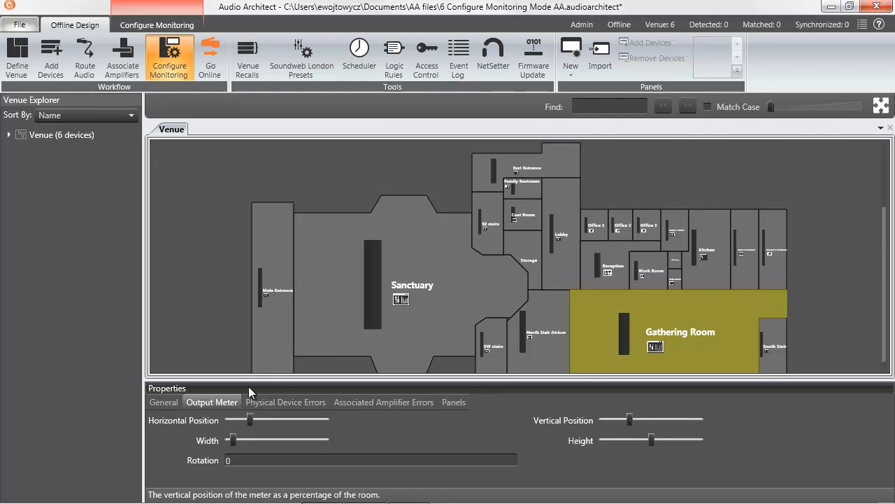
Review the physical device error colours, then select the Rack Room and browse the list of devices in its rack
left_click(265, 403)
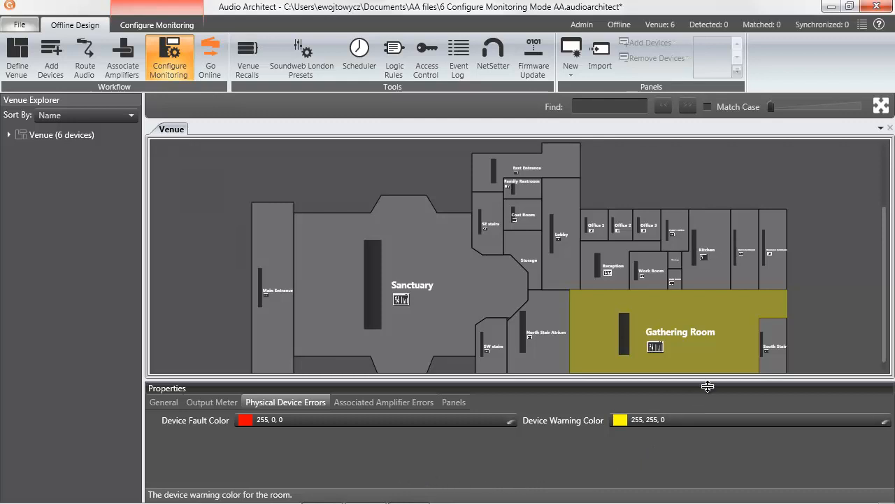
left_click(678, 285)
left_click(879, 106)
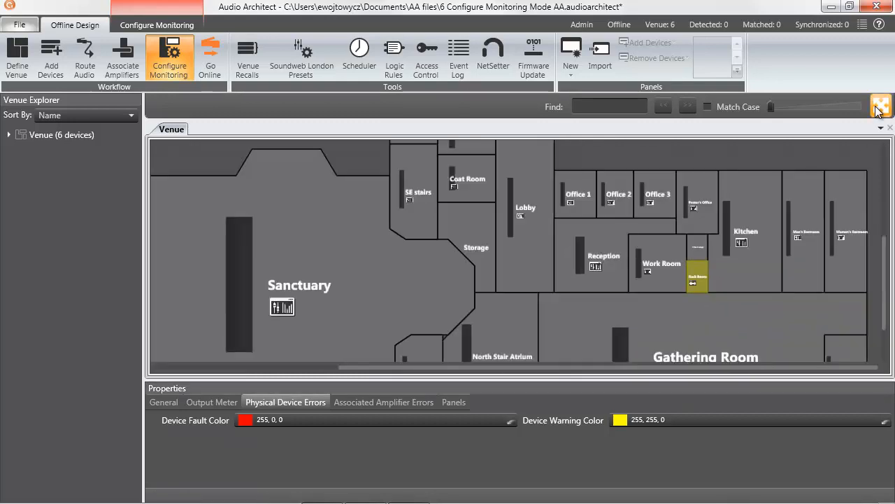
mouse_move(500, 281)
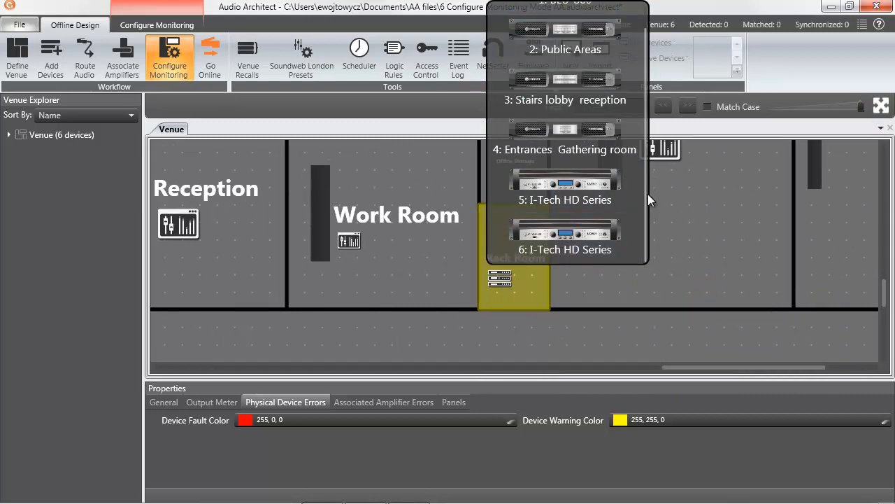
left_click_drag(645, 195, 647, 160)
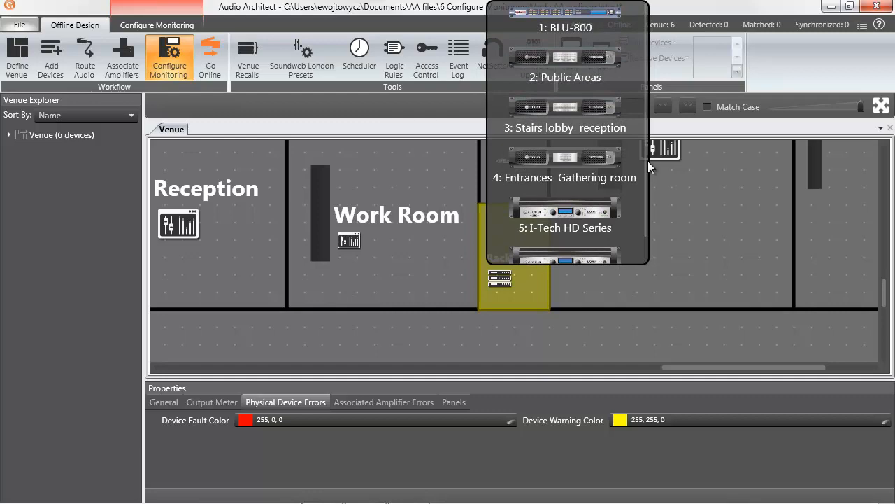
left_click(586, 285)
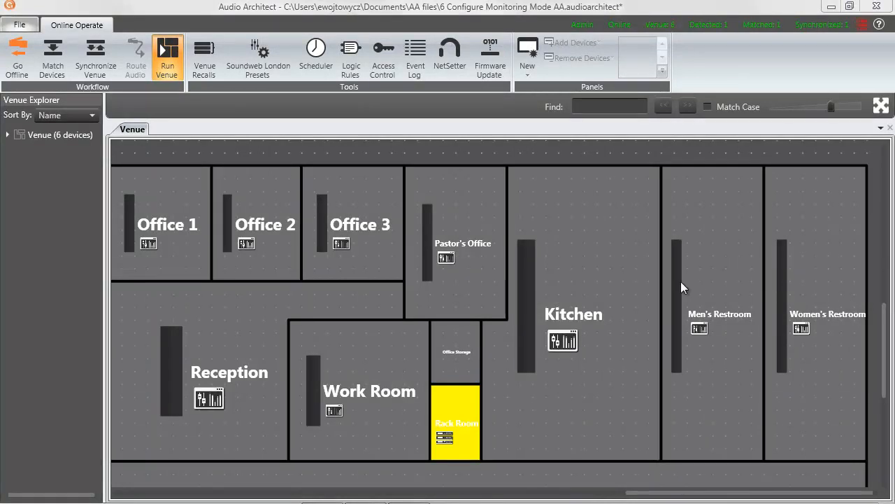
Open the Rack Room's rack view and the 502 Sanctuary amplifier's control panel, then close the panel
double_click(454, 406)
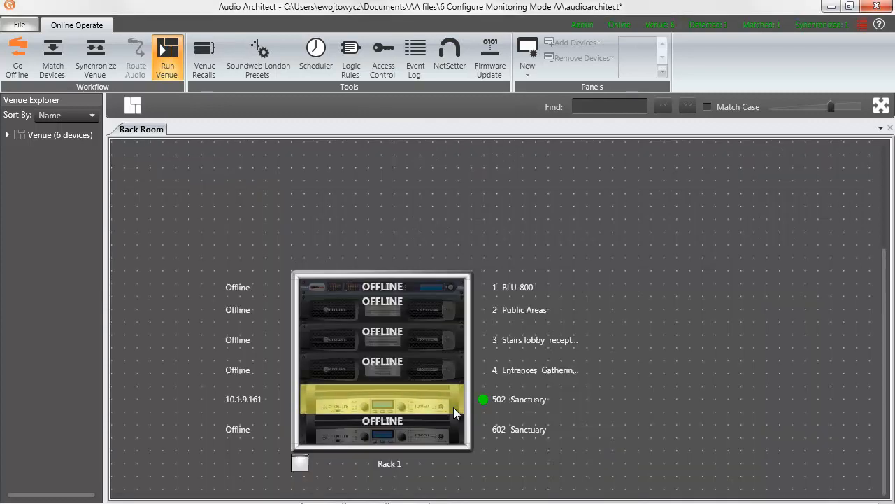
double_click(355, 403)
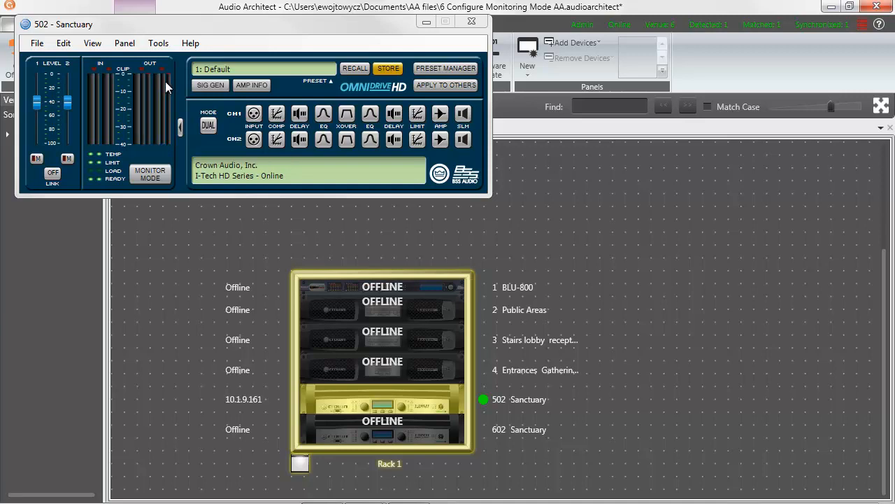
left_click(470, 23)
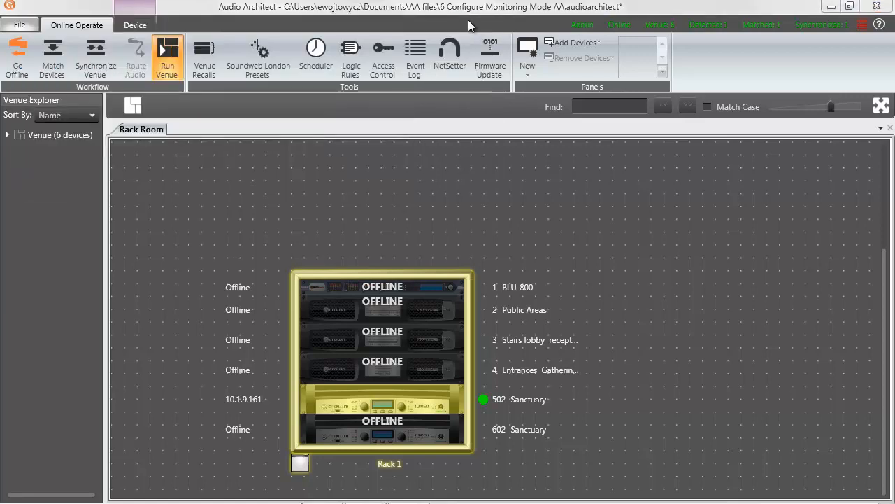
Open the event log viewer and close it again
left_click(863, 24)
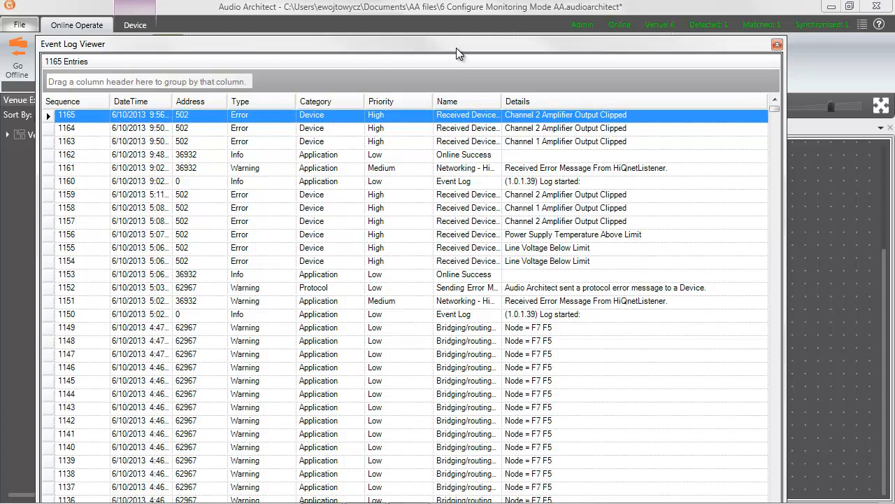
left_click(777, 46)
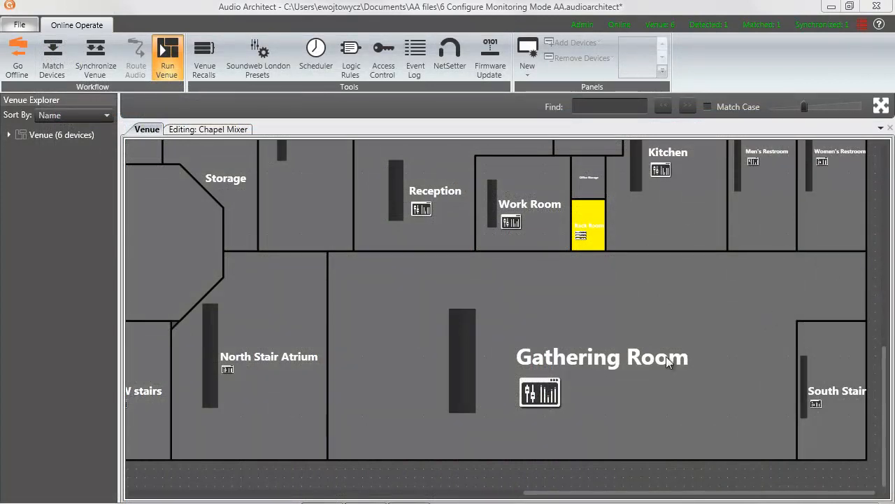
Open the Gathering Room's Room Amplifier Level panel, move it aside, and close it
left_click(535, 396)
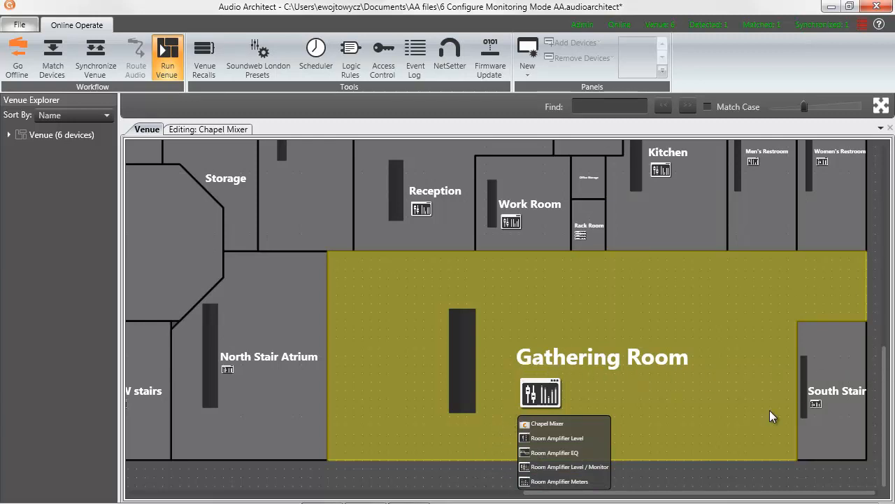
left_click(554, 438)
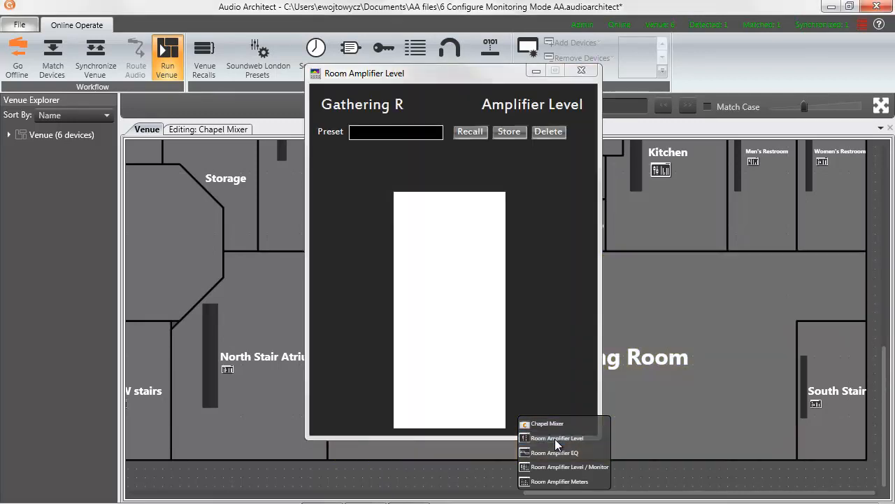
left_click_drag(503, 79, 279, 53)
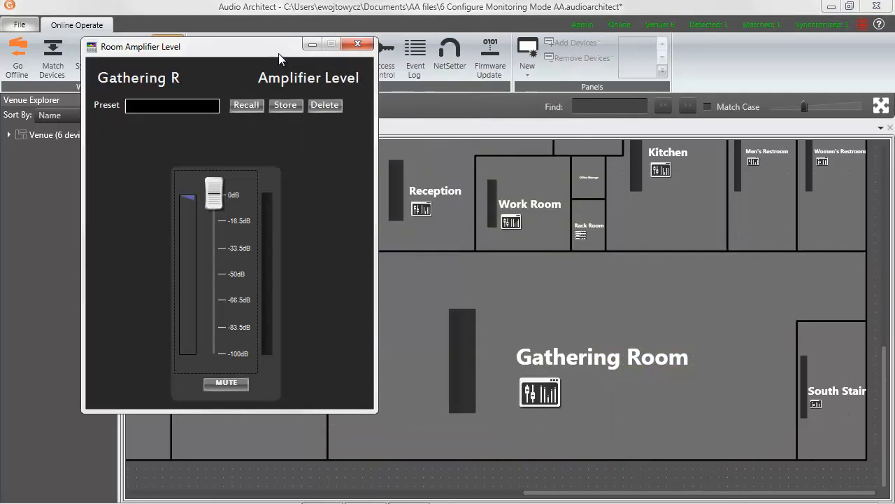
left_click(358, 45)
Open the Gathering Room's Room Amplifier EQ panel and close it, then open the Room Amplifier Level / Monitor panel
left_click(540, 398)
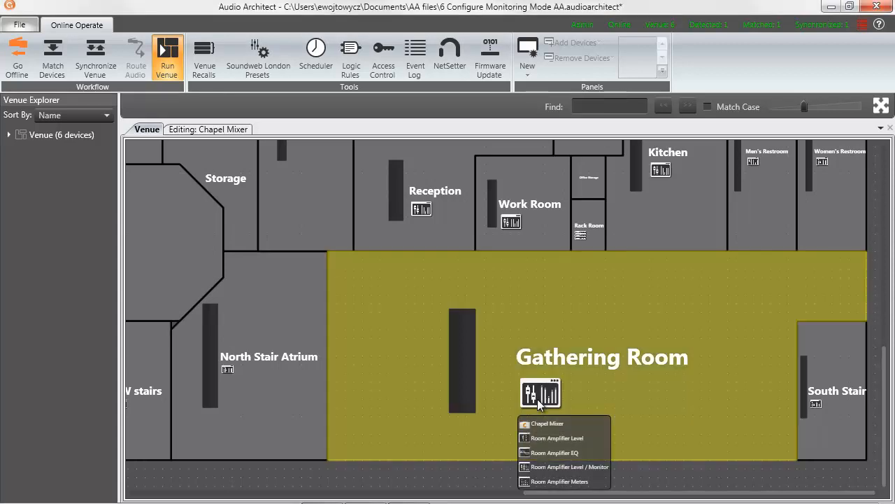
left_click(539, 453)
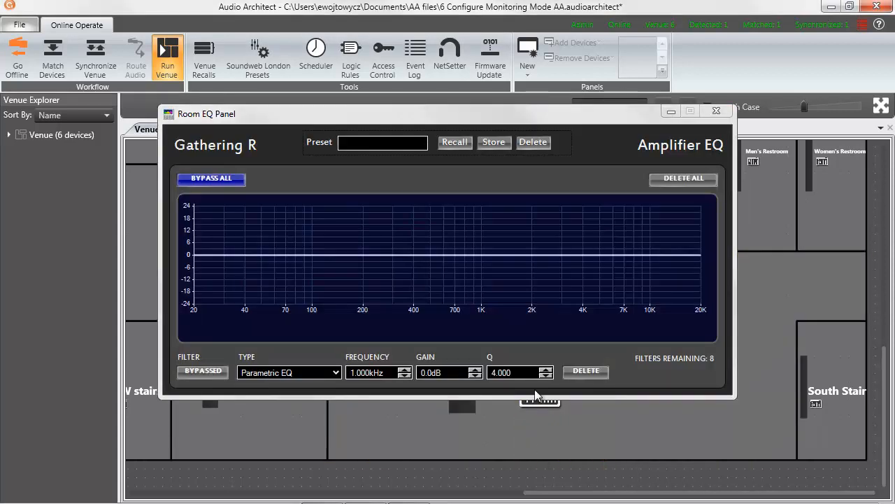
left_click_drag(504, 116, 390, 38)
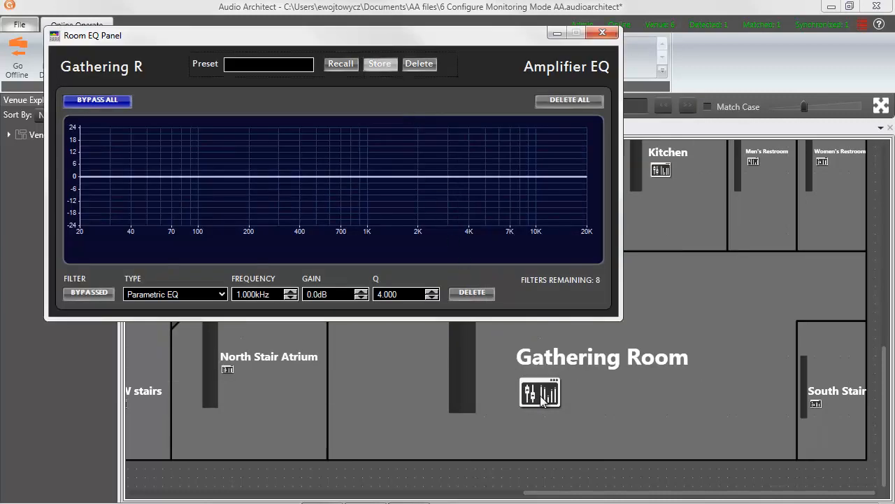
left_click(602, 32)
left_click(548, 397)
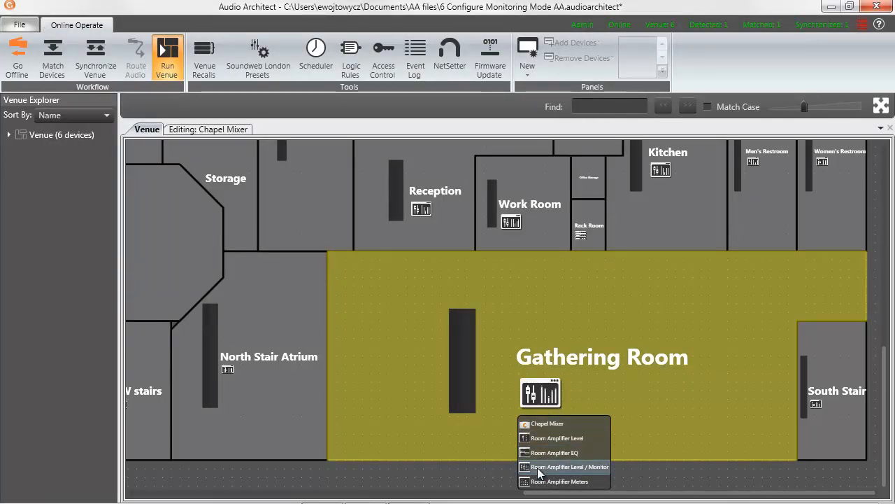
left_click(544, 467)
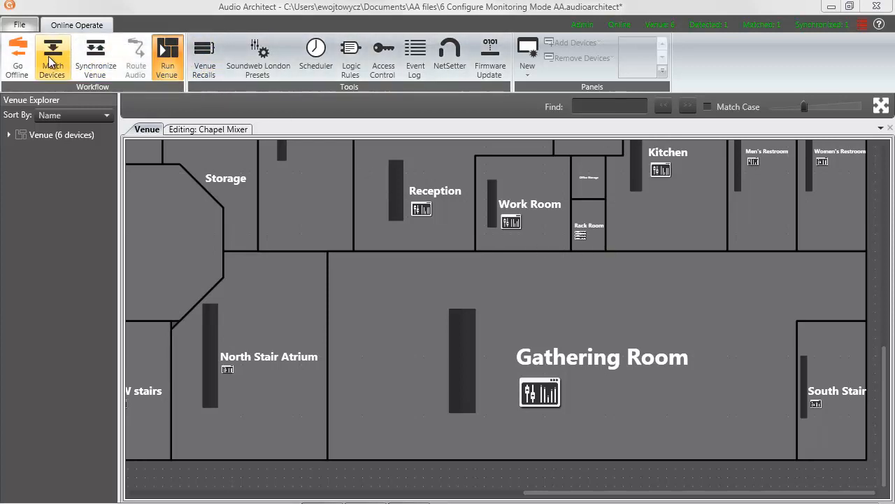
Go offline and return to Configure Monitoring mode
left_click(22, 62)
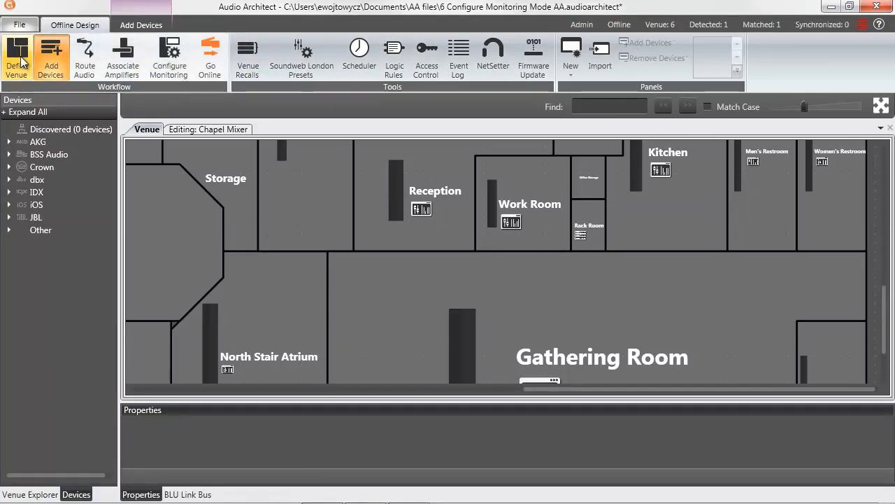
left_click(180, 69)
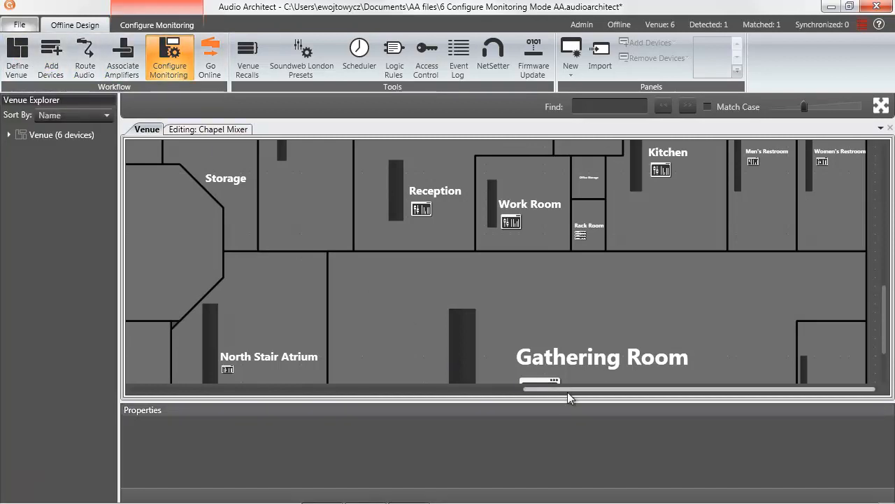
Select the Gathering Room and open its panel assignment properties
scroll(885, 297, "down", 3)
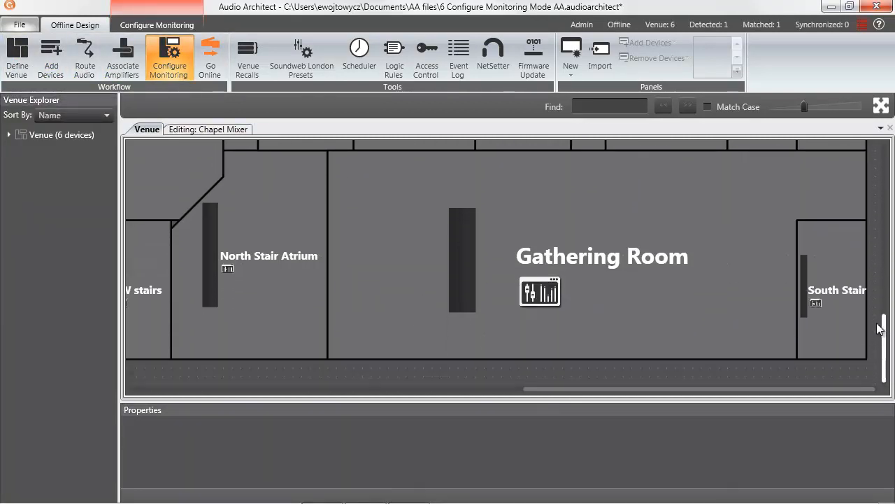
left_click(607, 304)
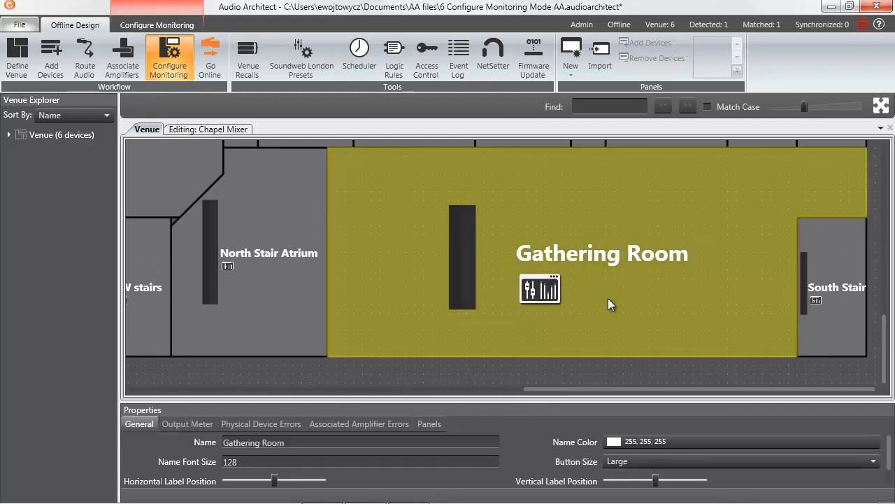
left_click(425, 424)
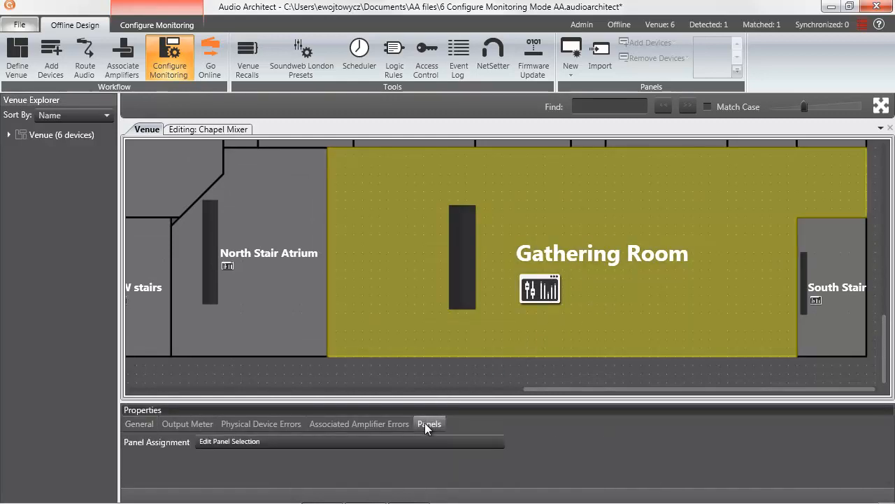
Remove the Room Amplifier EQ auto panel from the Gathering Room's panel selection
left_click(397, 440)
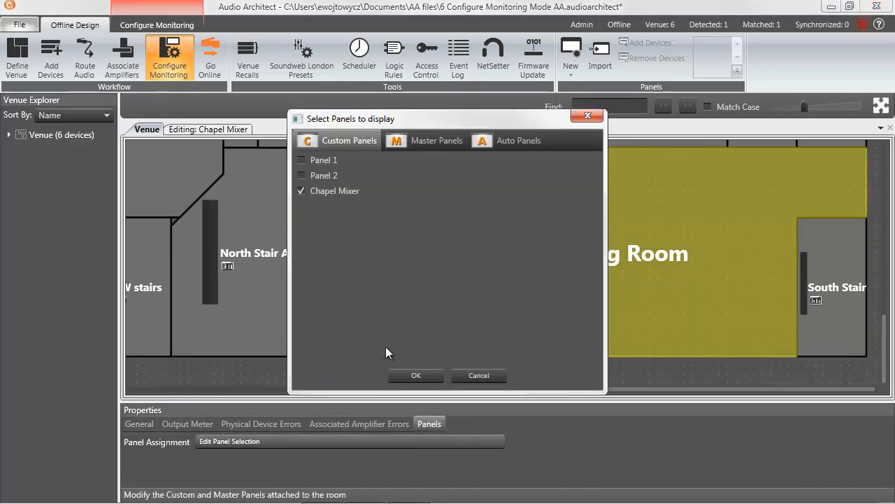
left_click(435, 143)
left_click(508, 142)
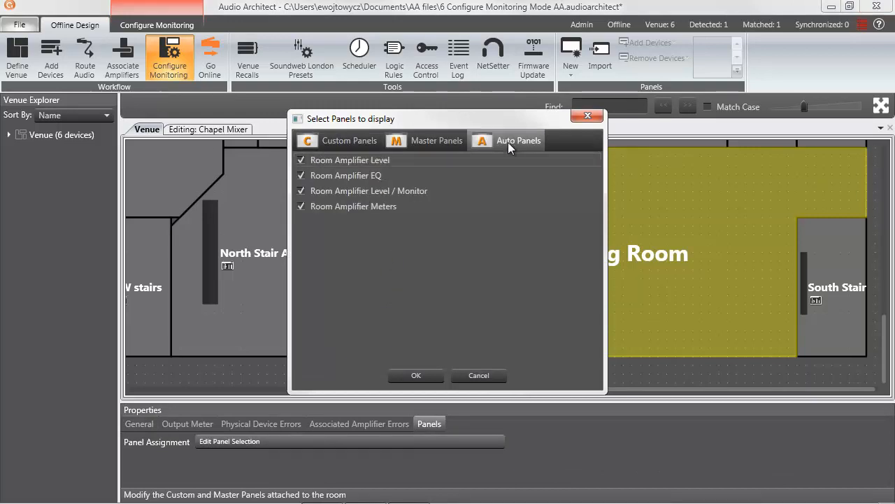
left_click(301, 175)
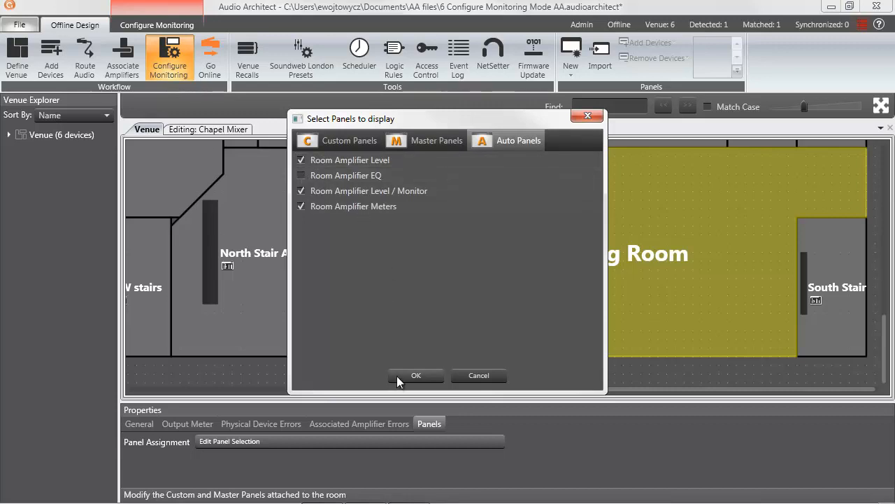
left_click(396, 376)
Check the Gathering Room's list of assigned panels, then deselect and reselect the room
mouse_move(547, 292)
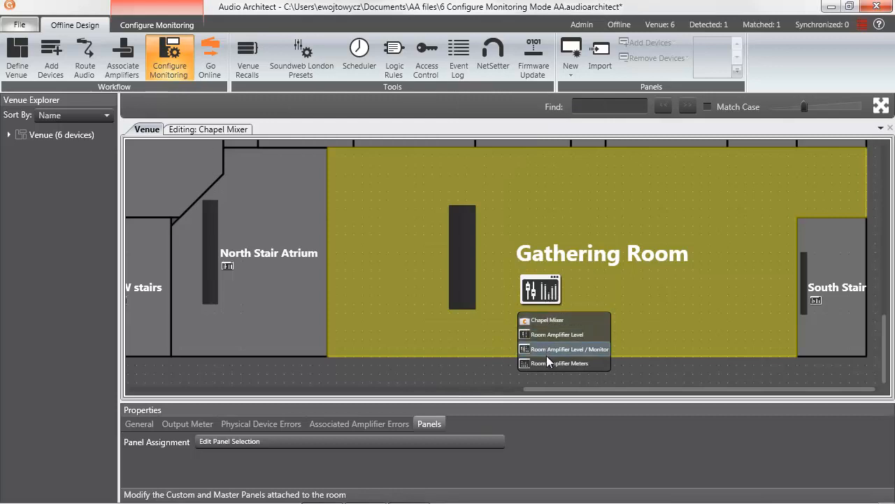
left_click(489, 367)
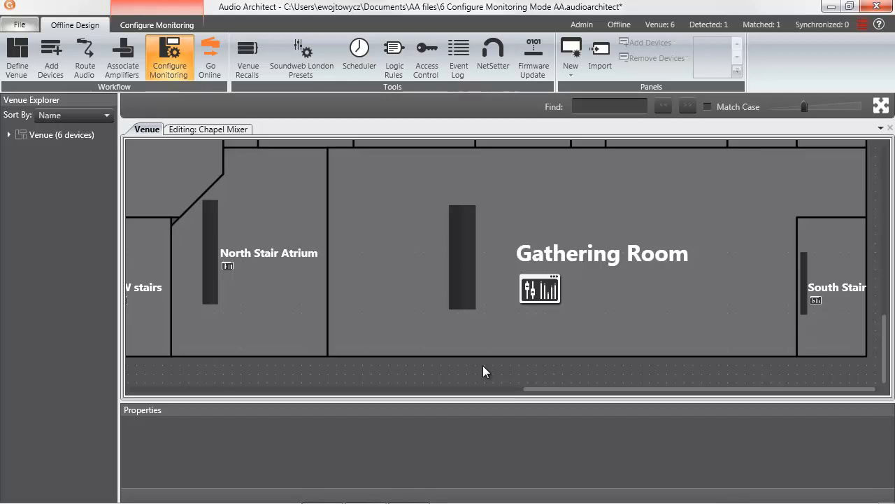
left_click(349, 338)
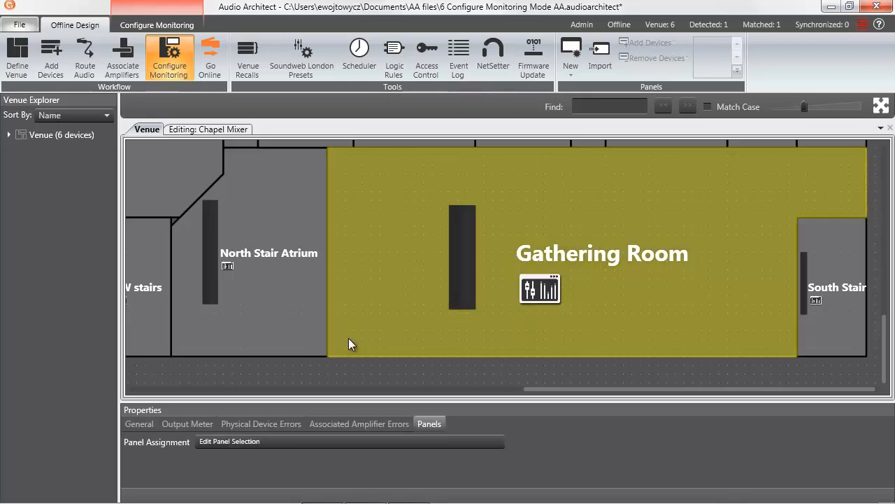